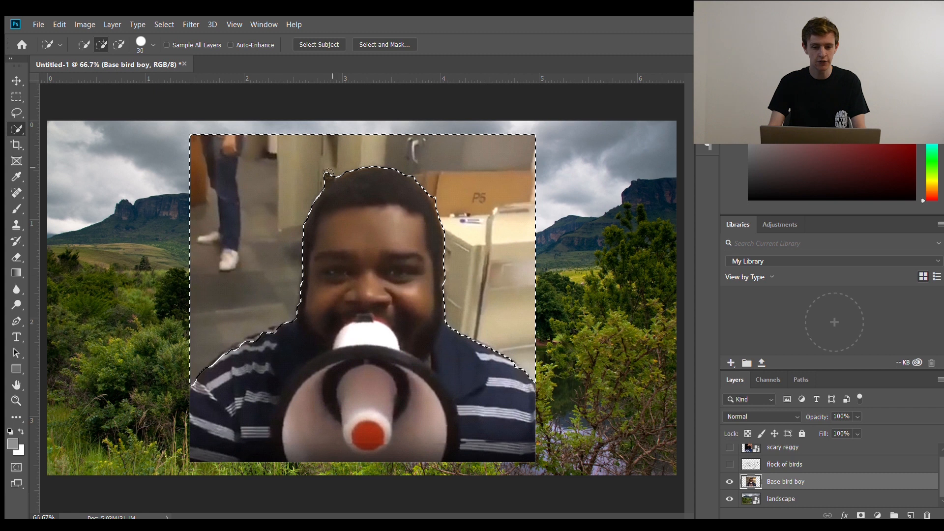
- Clear the background around the man on the Base bird boy layer and lower both copies' opacity to 39%
key(Delete)
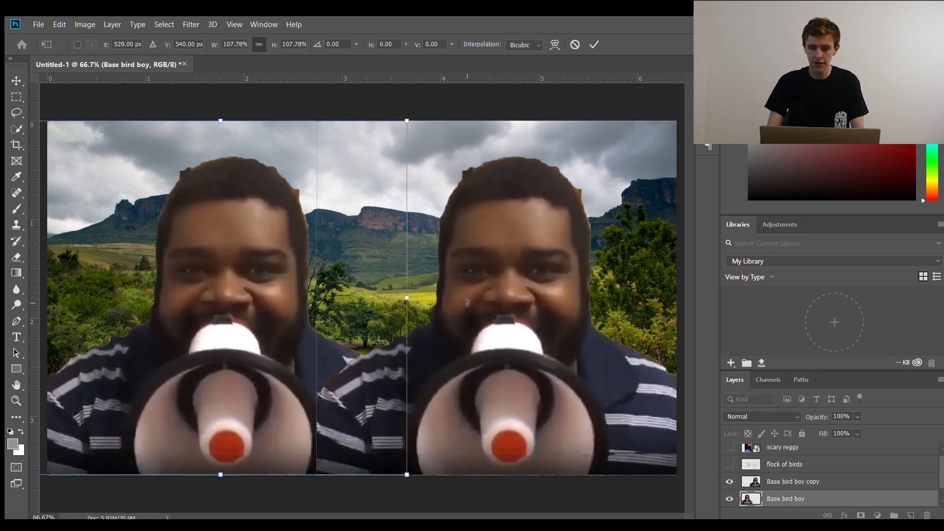
click(830, 485)
shift+click(826, 497)
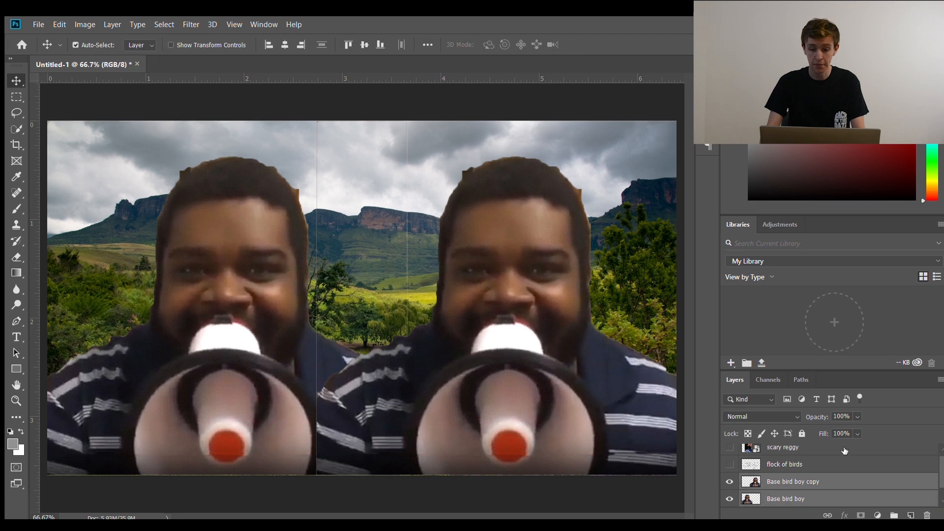
drag(831, 432, 824, 432)
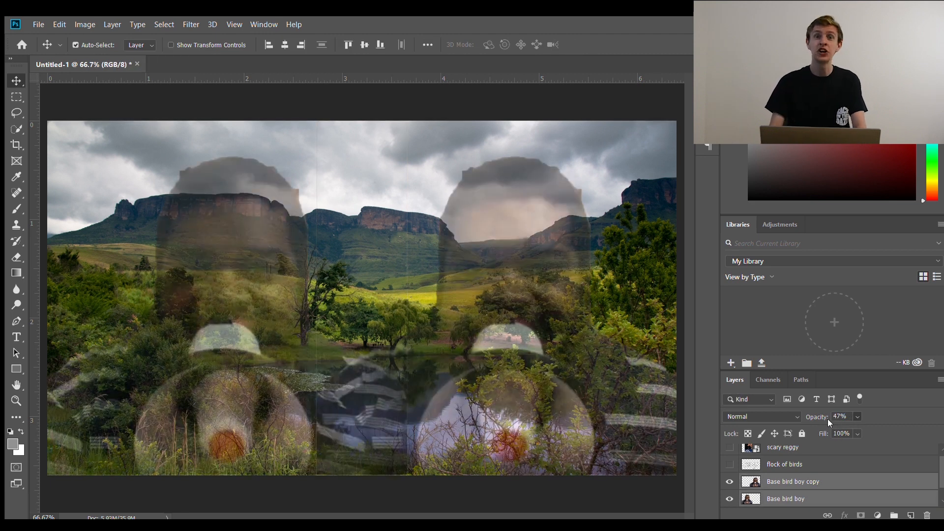
drag(845, 427, 833, 428)
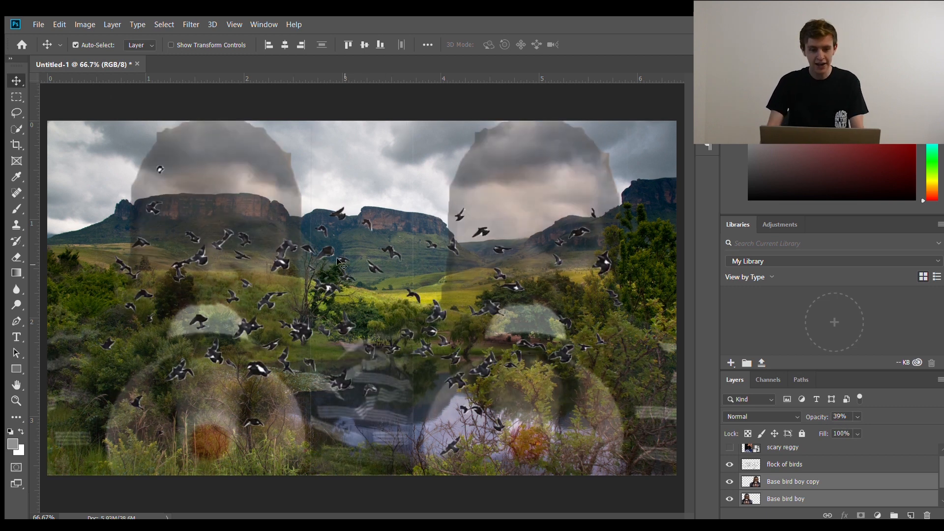
- Duplicate the flock of birds layer several times and spread the copies across the whole landscape
drag(310, 285, 276, 221)
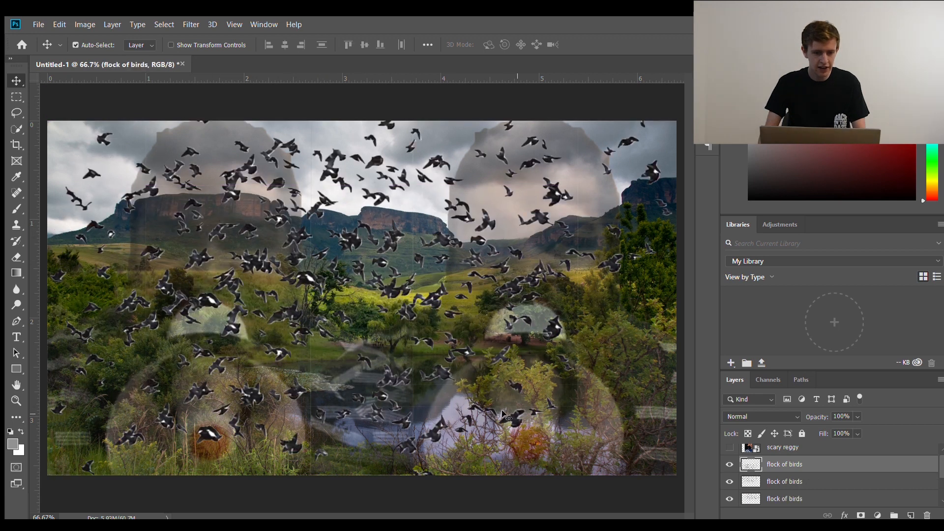
drag(301, 336, 311, 344)
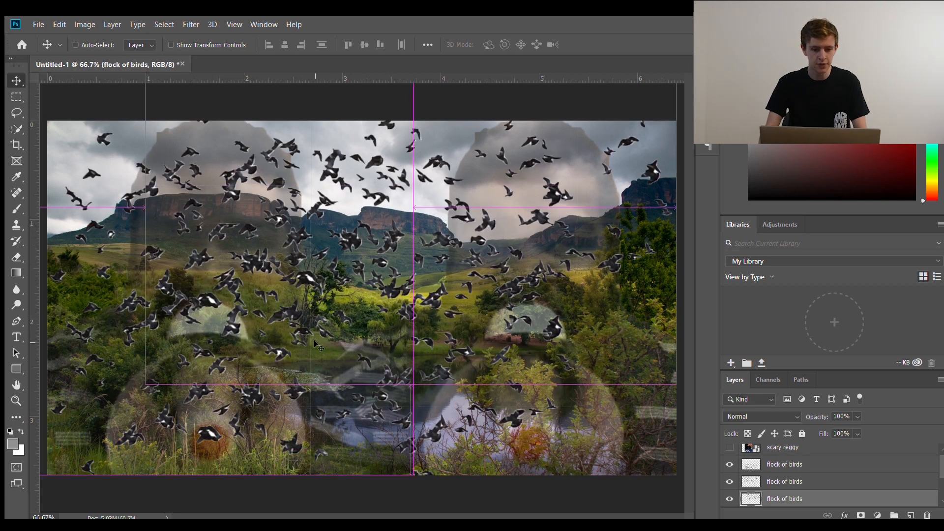
key(ctrl+v)
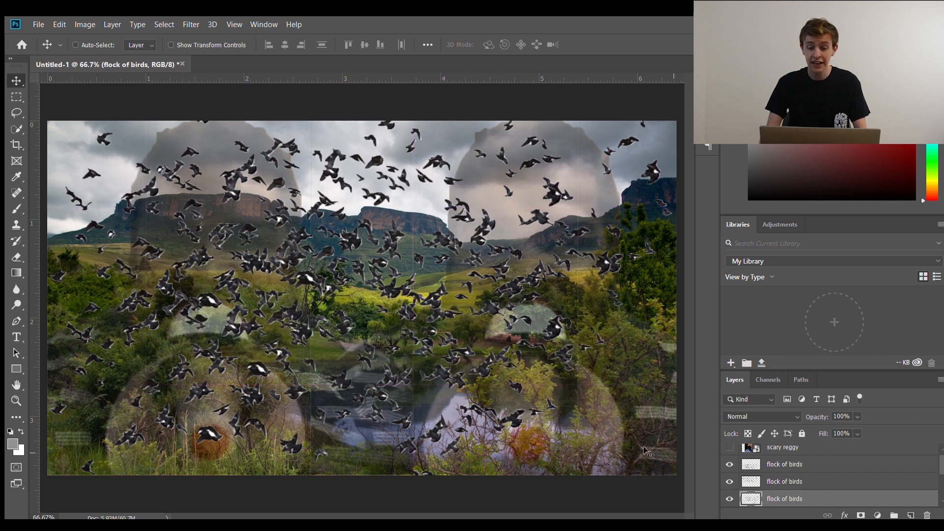
drag(417, 352, 575, 463)
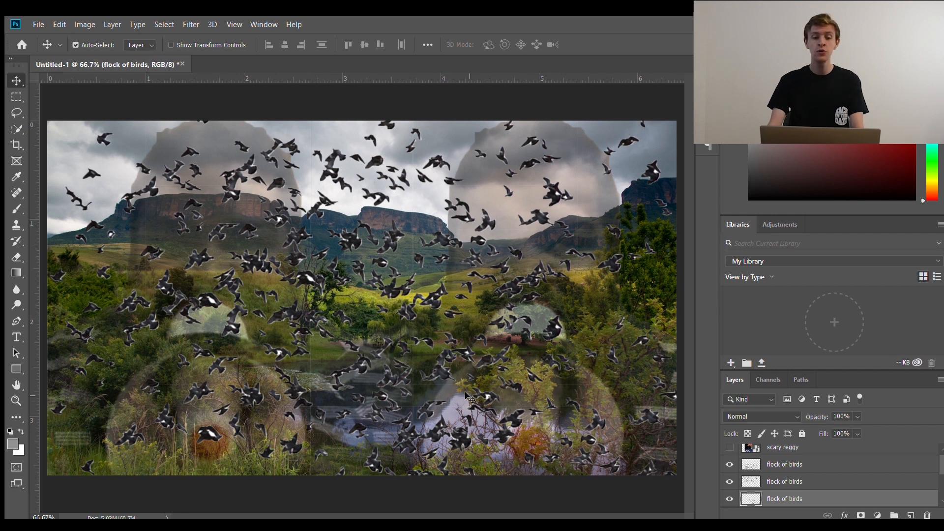
- Show the scary reggy layer and delete its dark background around the face and hands
scroll(828, 465, up, 1)
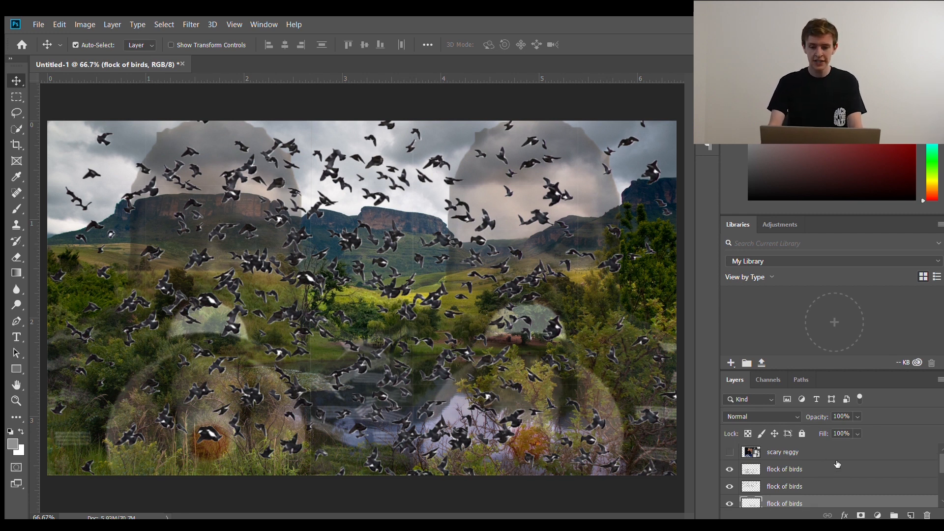
click(730, 453)
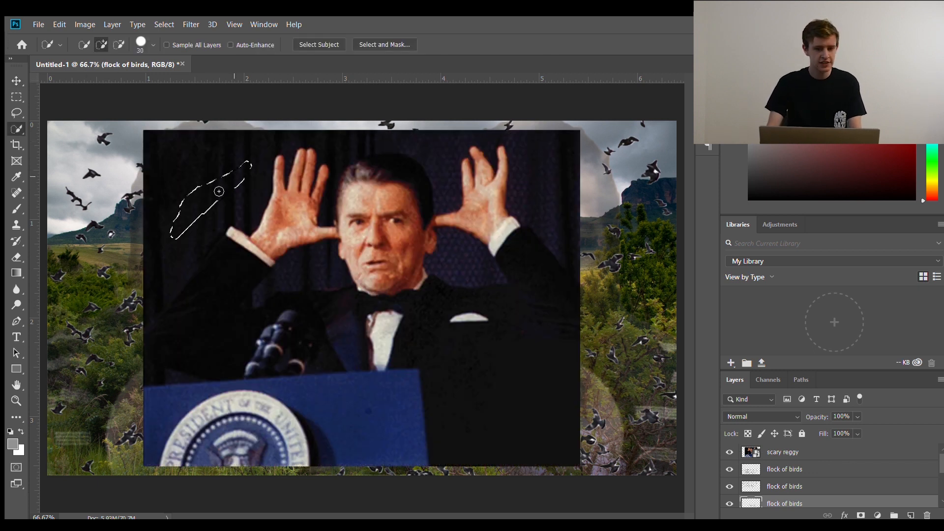
mouse_move(219, 192)
mouse_down()
mouse_move(184, 226)
mouse_move(169, 159)
mouse_move(147, 132)
mouse_up()
key(ctrl+z)
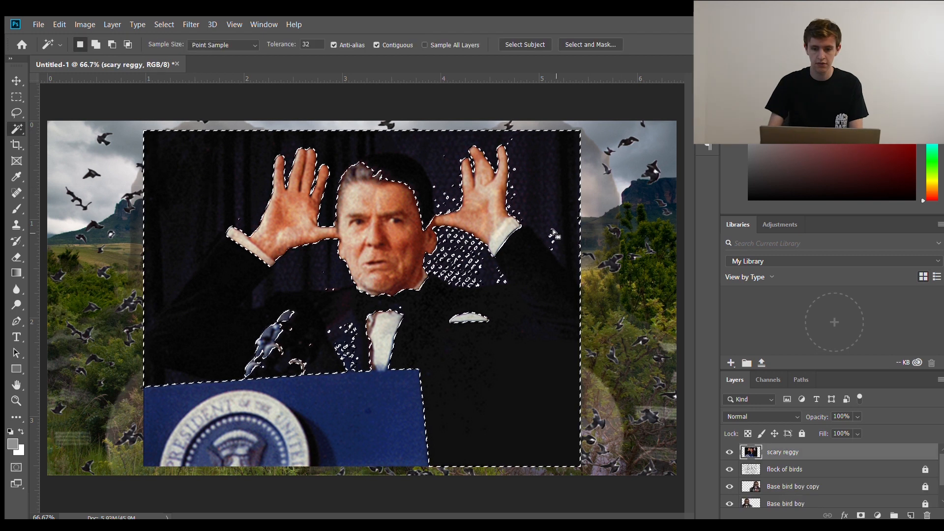
key(Delete)
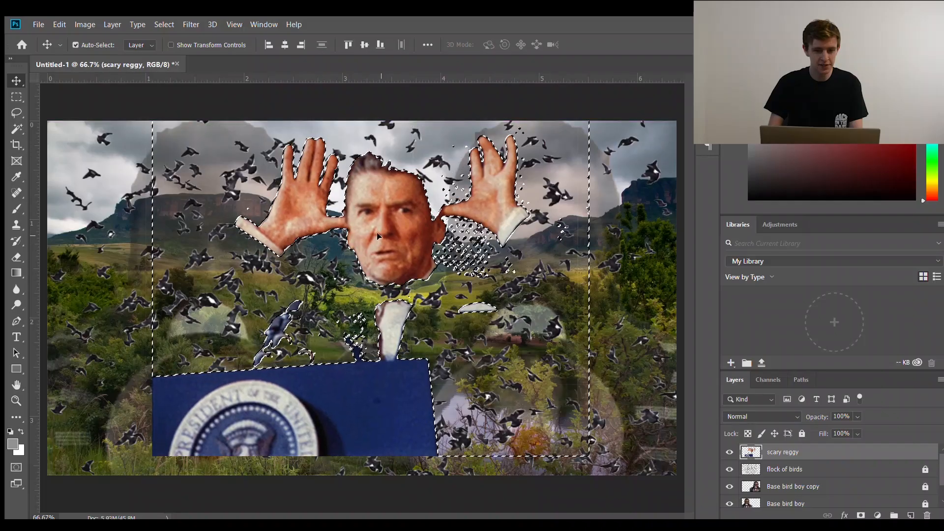
- Remove the podium and leftover pieces from the scary reggy cutout and move the head and hands to the canvas center
drag(382, 344, 383, 367)
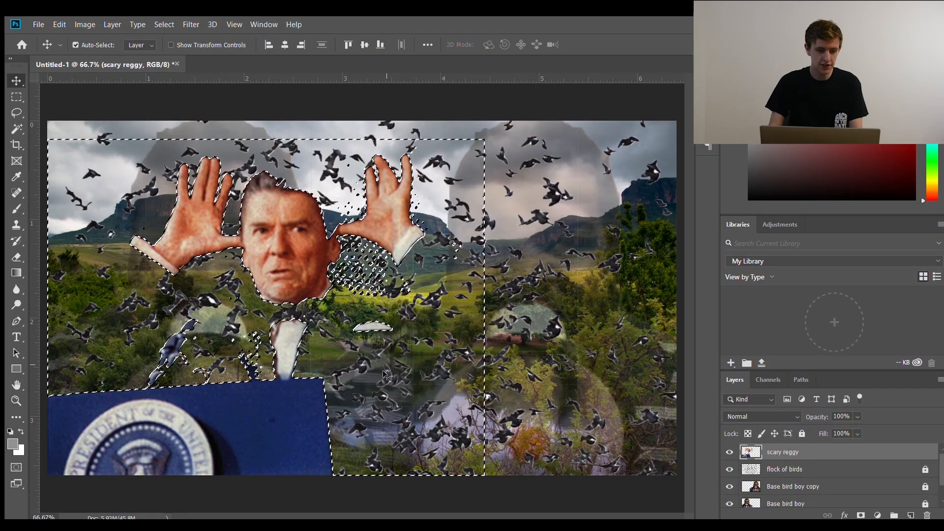
click(549, 294)
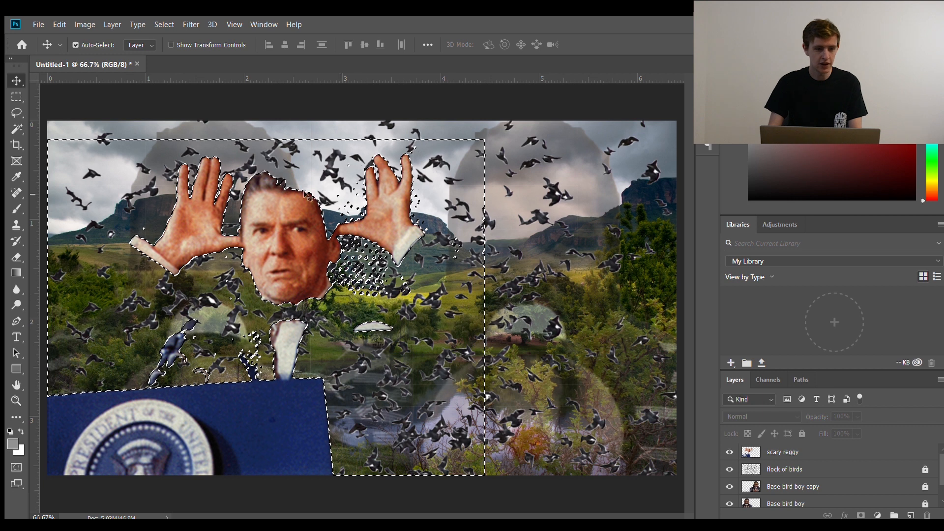
click(16, 96)
click(353, 193)
key(v)
drag(309, 223, 453, 215)
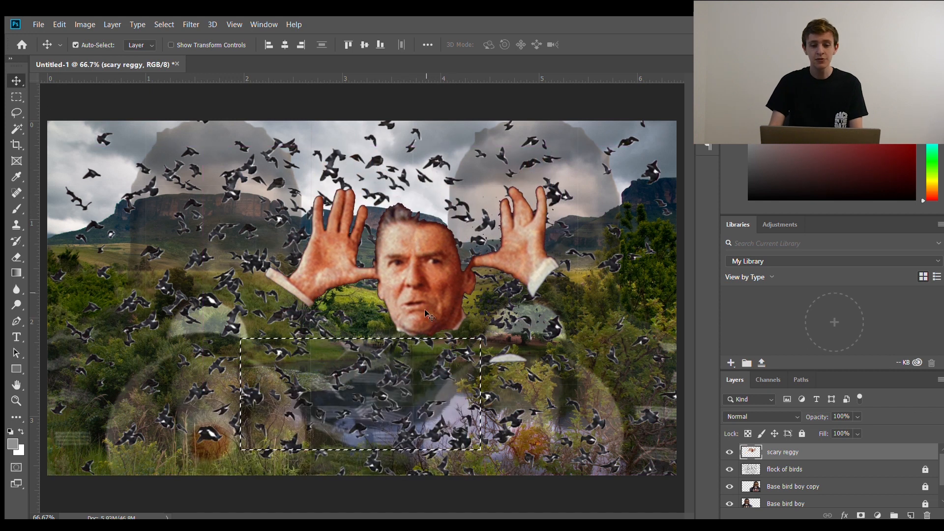
- Clear the rectangular selection and move the scary reggy cutout to the lower-left area of the canvas
click(16, 96)
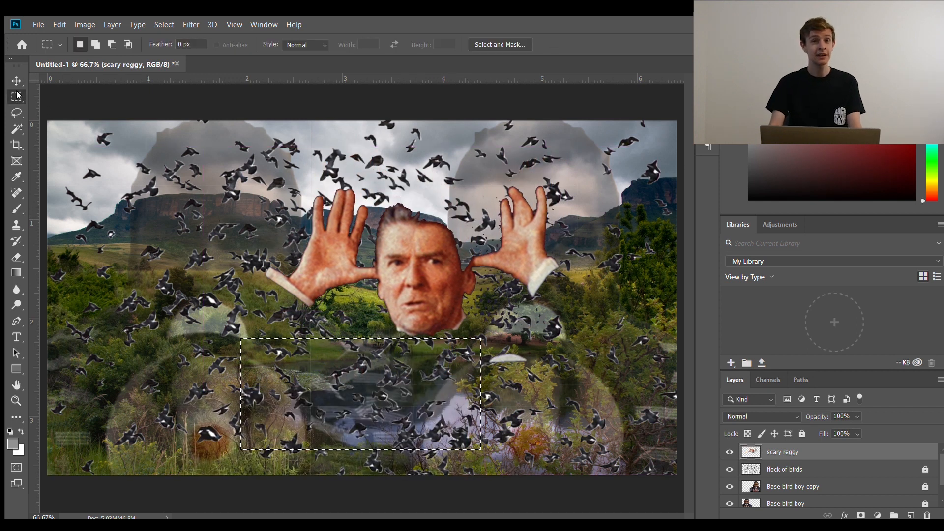
click(391, 161)
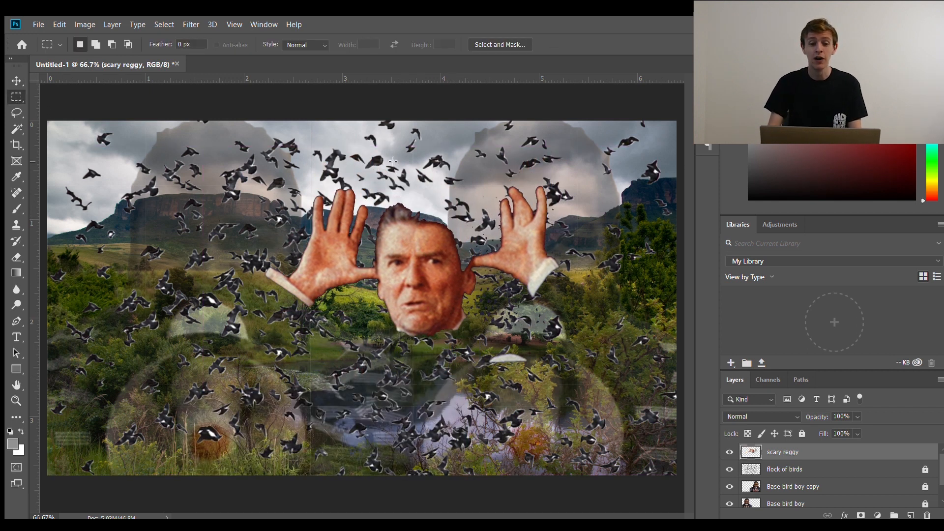
click(16, 80)
drag(551, 278, 386, 413)
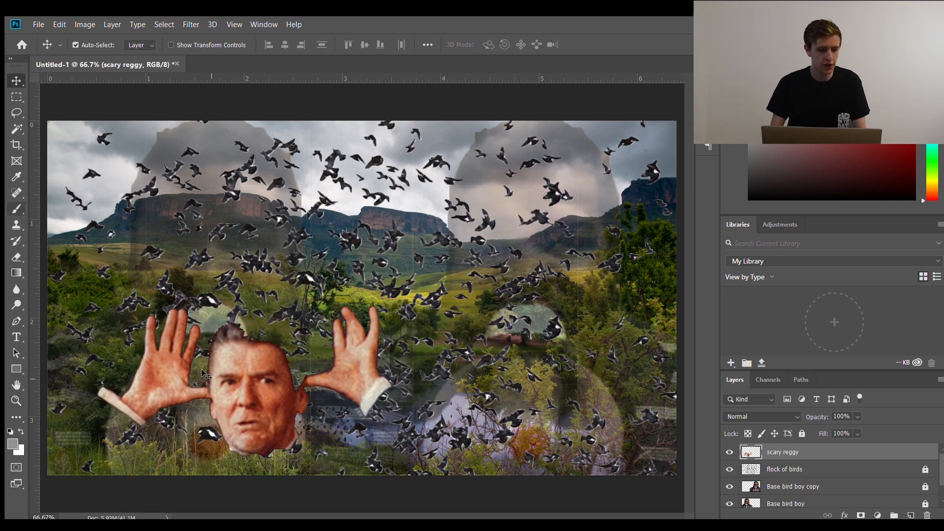
- Duplicate the scary reggy cutout and rotate the copies so one sits in each of the canvas's four corners
key(ctrl+t)
drag(258, 388, 185, 405)
key(ctrl+v)
drag(365, 277, 502, 375)
key(ctrl+v)
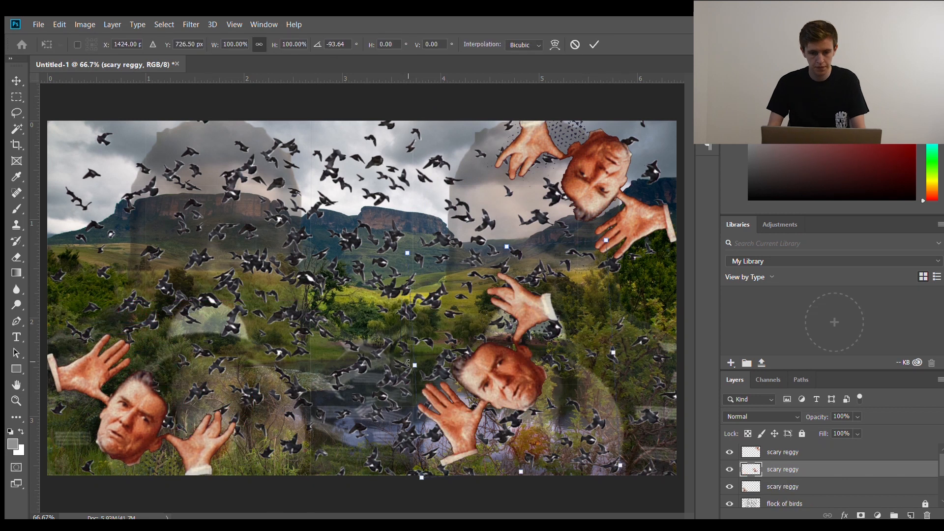
key(ctrl+v)
drag(314, 433, 470, 263)
drag(334, 261, 111, 196)
key(Return)
drag(130, 413, 124, 420)
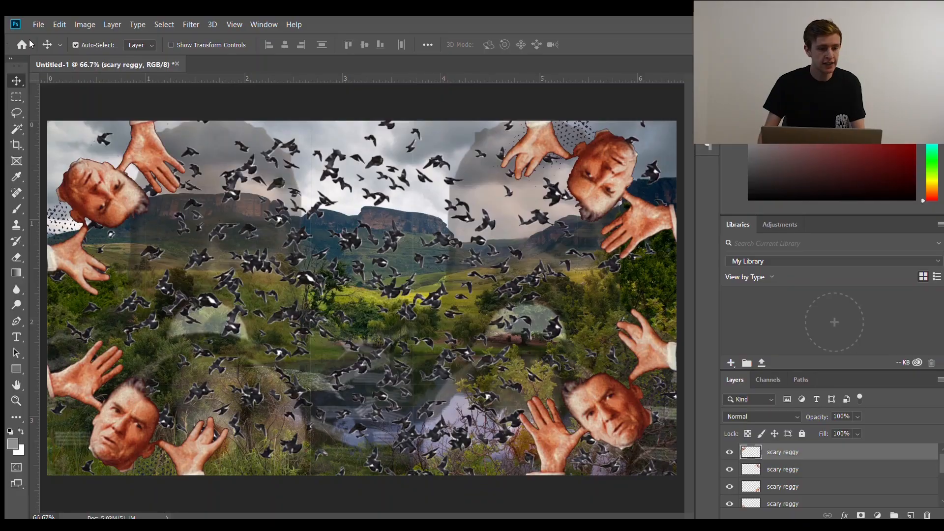
- Add the title THE BIRDS WORK FOR THE BOURGEOIS in red underlined strikethrough italics with Outer Glow and Drop Shadow effects
click(16, 337)
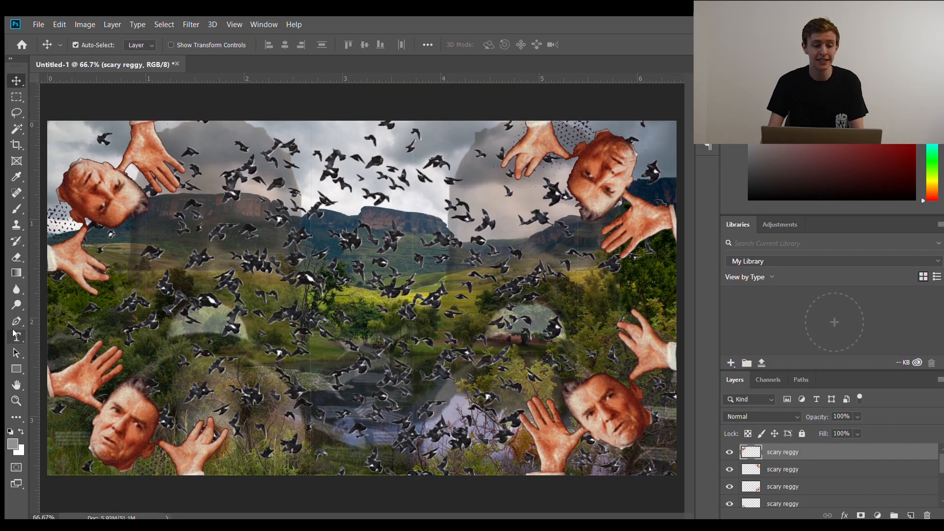
click(342, 285)
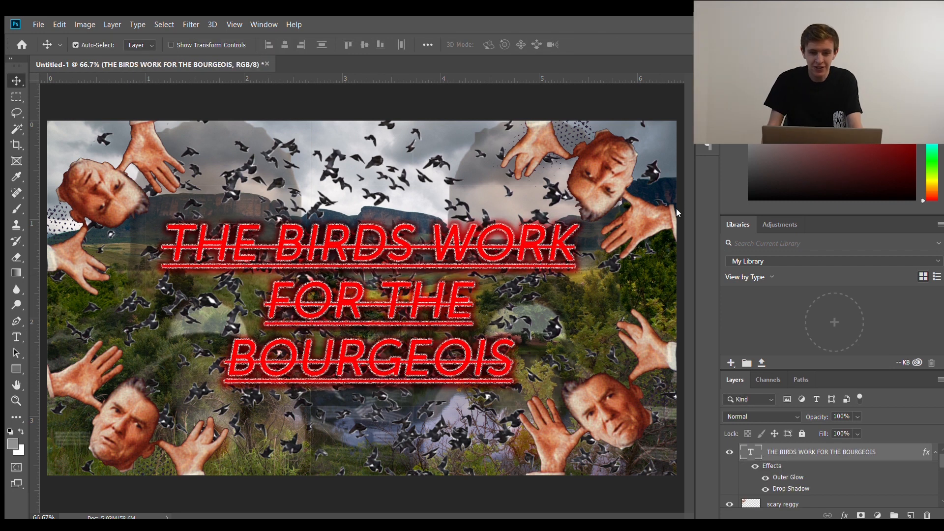
key(ctrl+z)
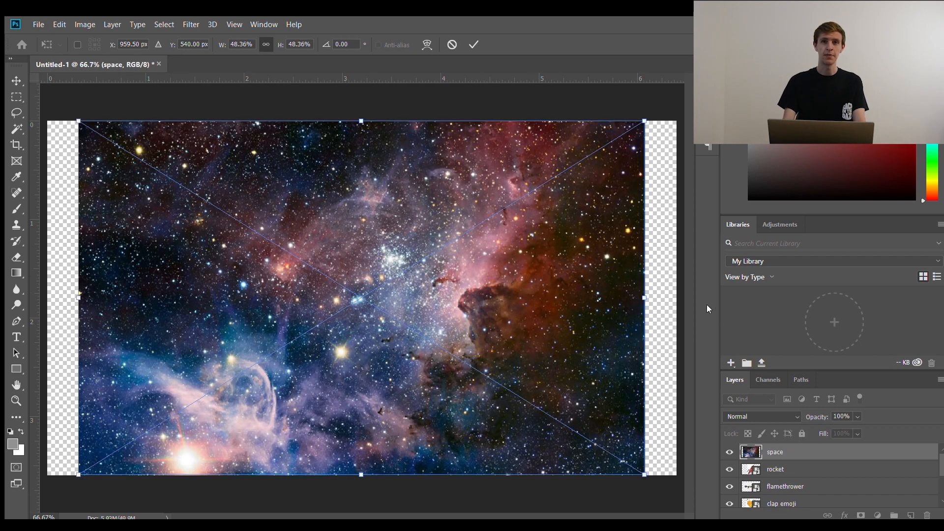
- Commit the placed space image and make it the bottom layer, filling the whole canvas
scroll(794, 458, down, 1)
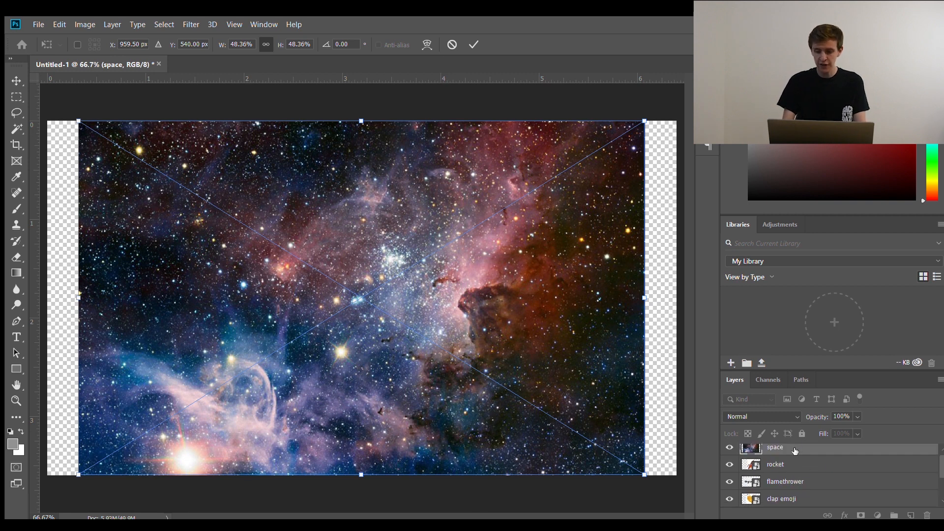
key(Return)
scroll(794, 459, up, 1)
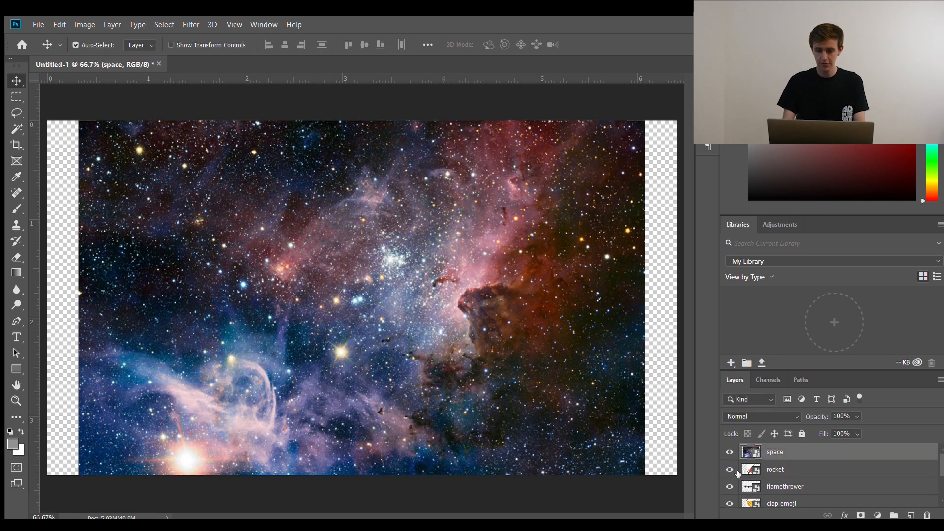
scroll(735, 474, down, 1)
scroll(735, 479, down, 3)
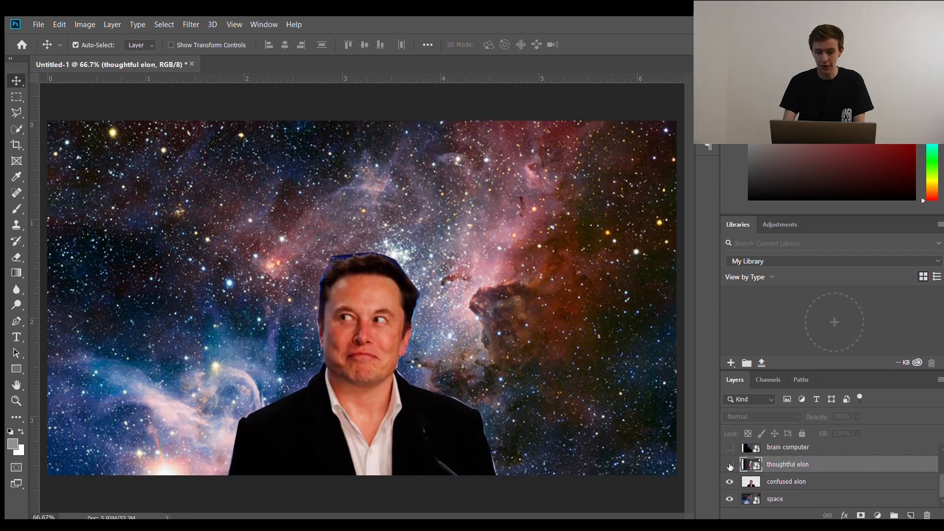
- Show the thoughtful elon layer, cut the head out of its background and move it to the canvas's left side
click(730, 464)
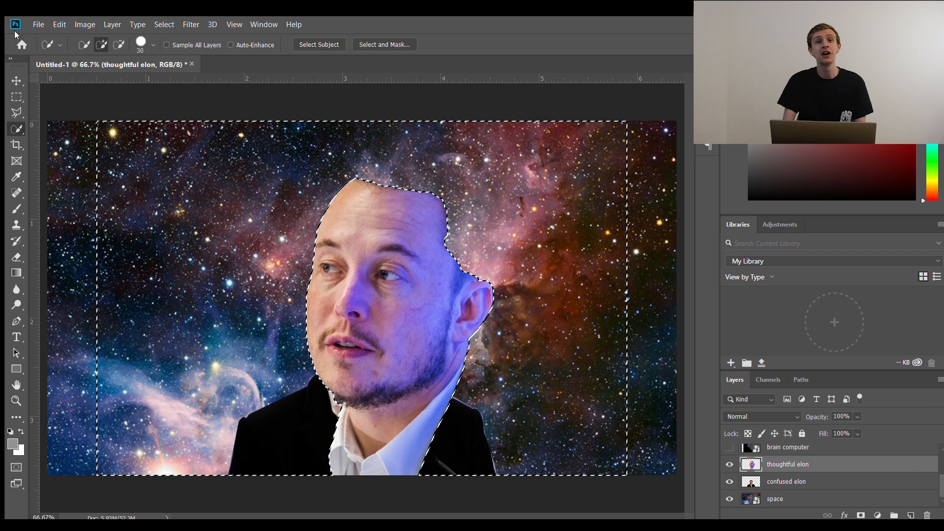
click(16, 80)
drag(417, 266, 389, 266)
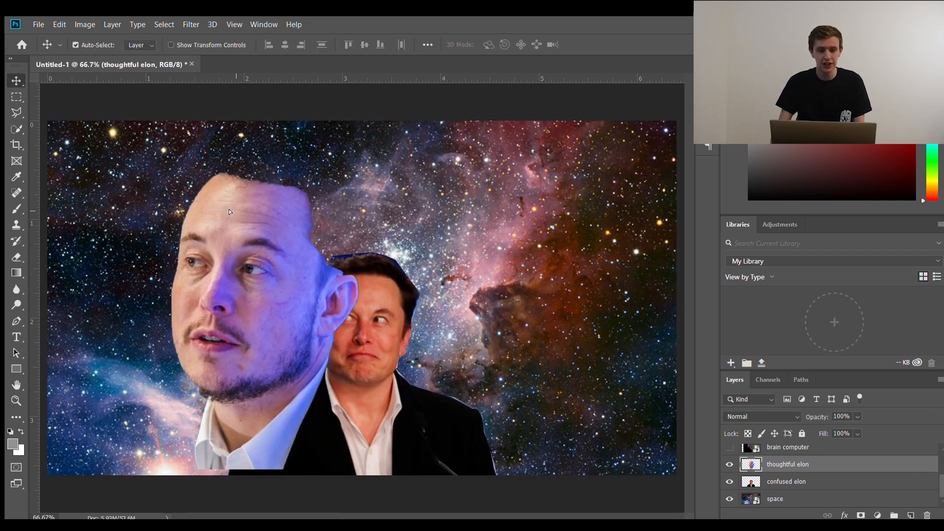
drag(229, 208, 202, 214)
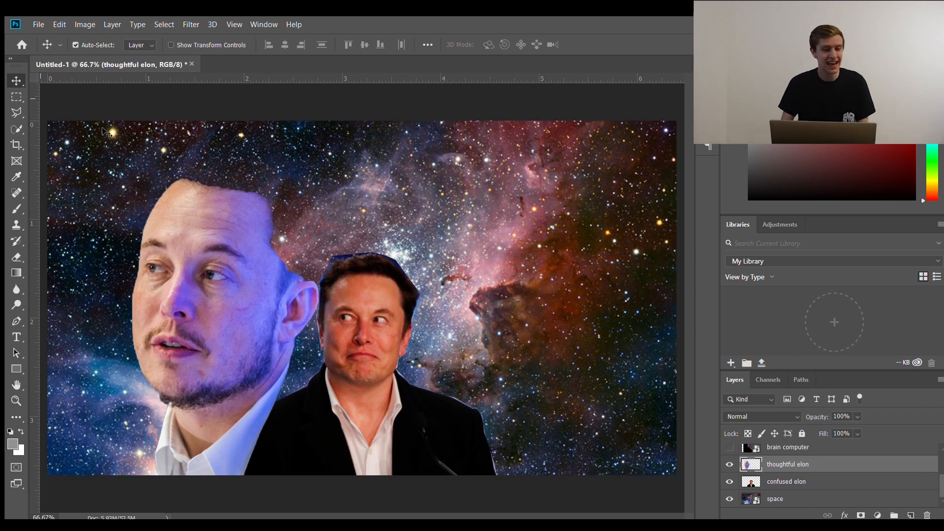
- Fit the brain computer circuitry onto thoughtful elon's head and flip the head horizontally at 106.80% scale along the canvas's left edge
scroll(750, 477, up, 1)
click(729, 464)
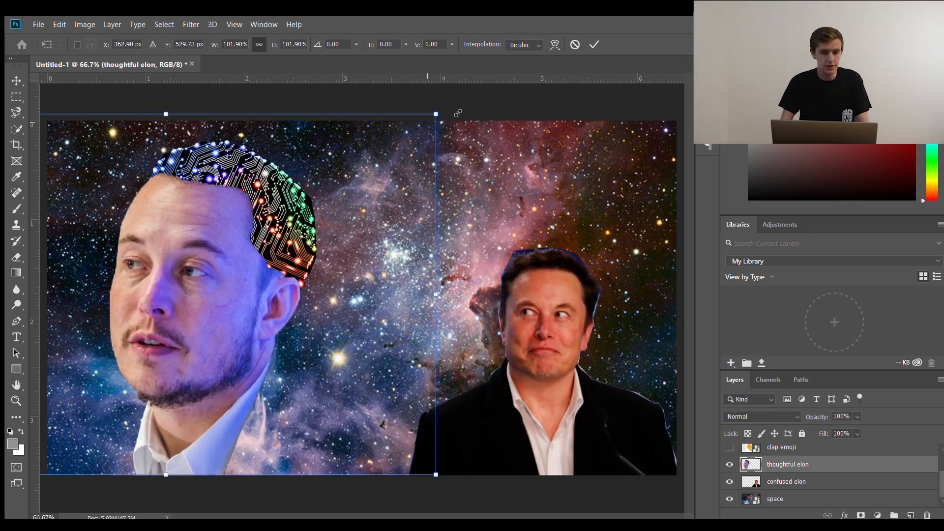
drag(436, 89, 484, 131)
drag(261, 297, 410, 294)
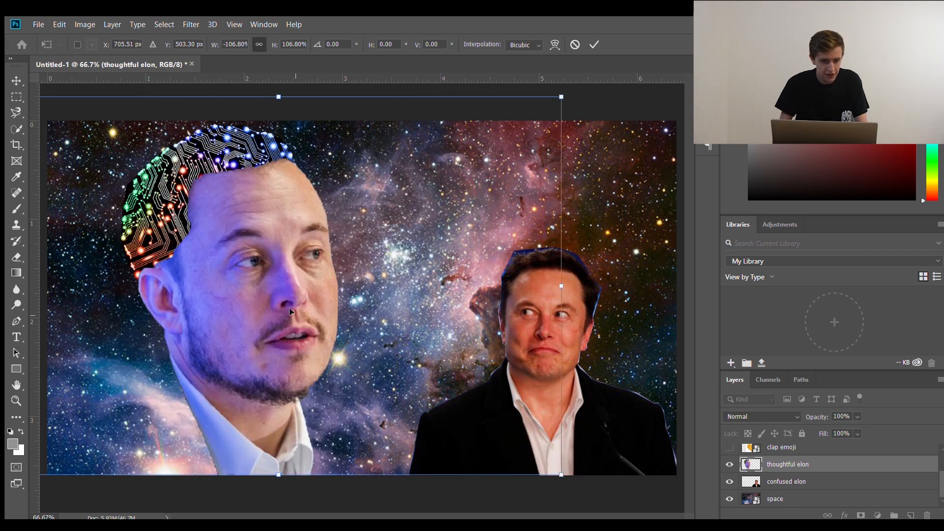
drag(286, 306, 211, 305)
key(Return)
- Shrink the confused elon figure and duplicate it into rows that form a border around the canvas
click(545, 321)
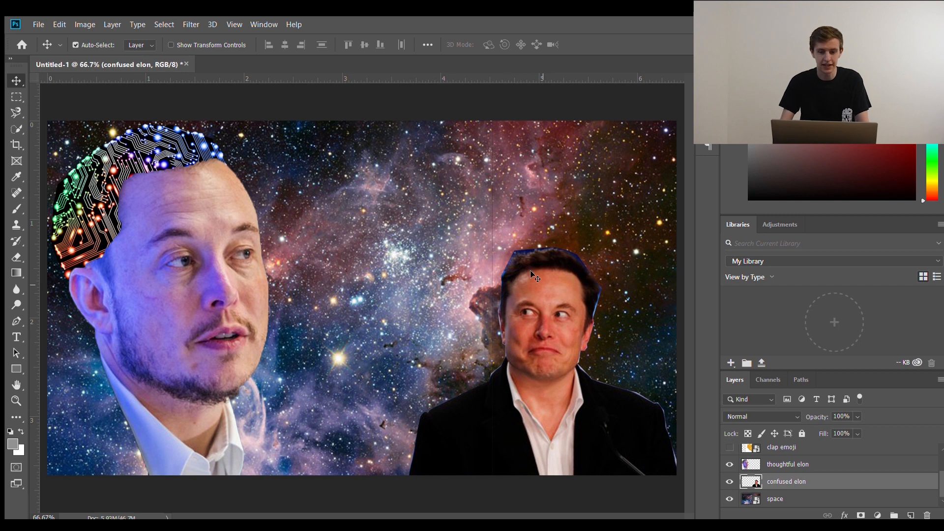
key(ctrl+t)
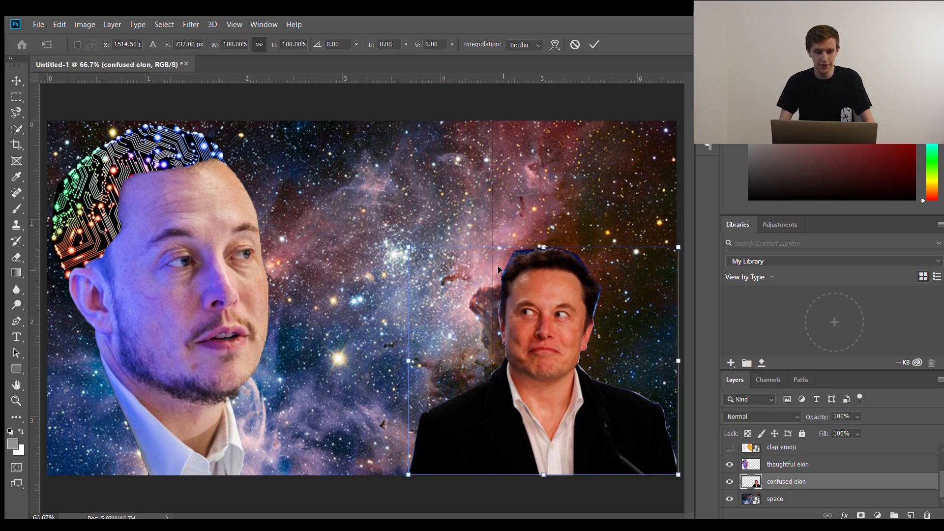
drag(408, 247, 613, 425)
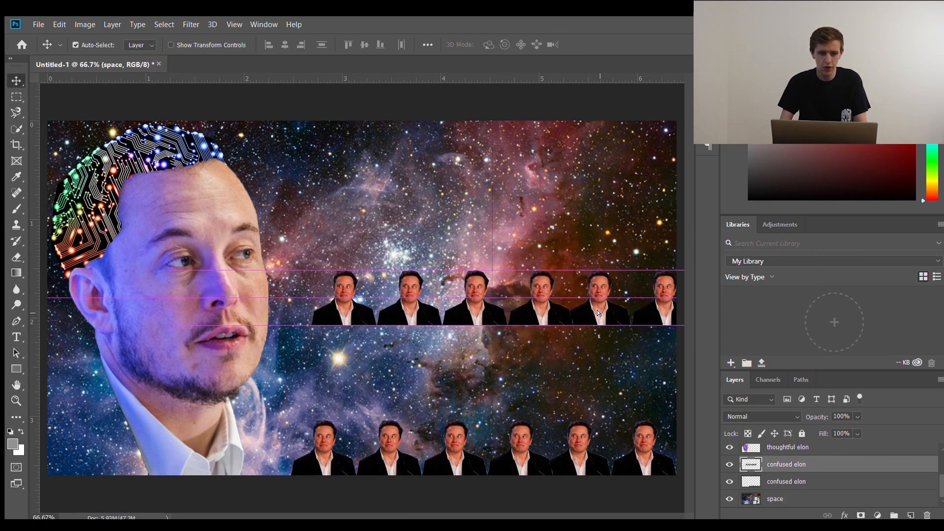
drag(597, 309, 561, 310)
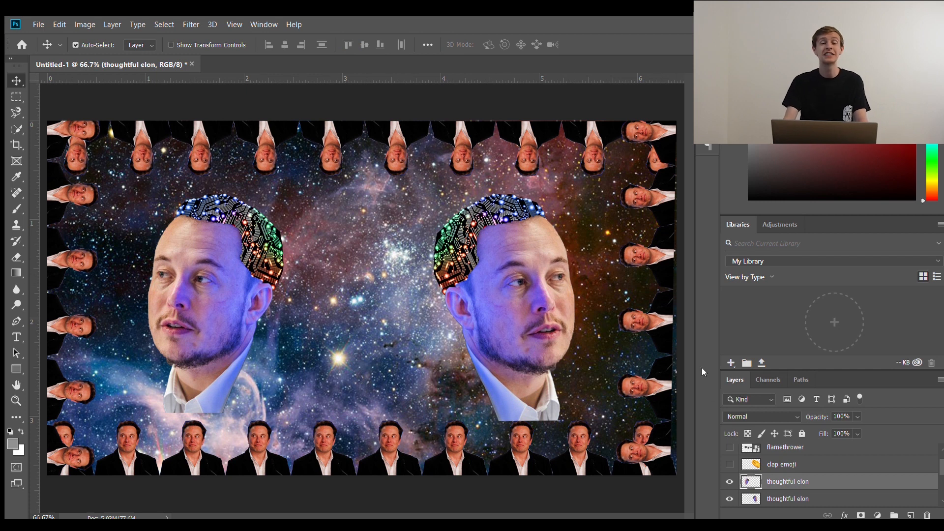
- Show the clap emoji, duplicate it, place one hand beside each thoughtful elon head and start transforming the left hand
click(730, 464)
click(501, 299)
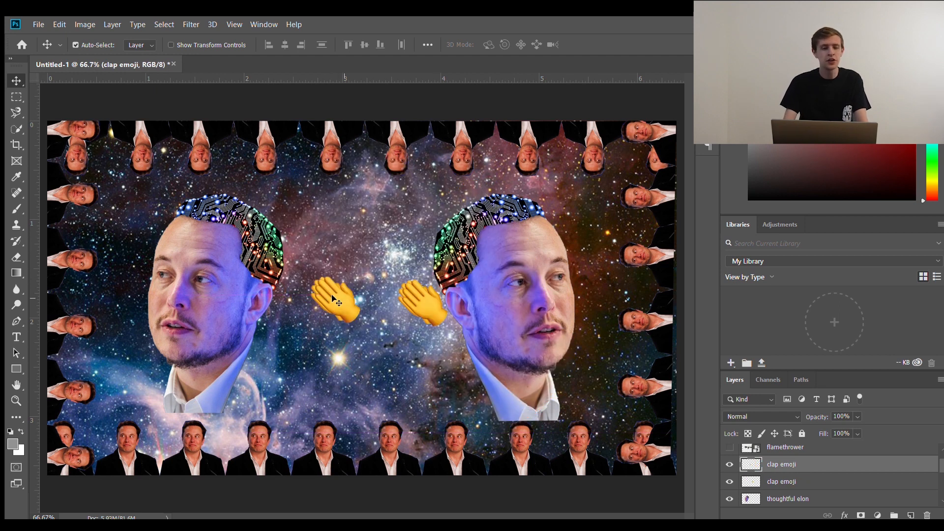
drag(337, 295, 326, 299)
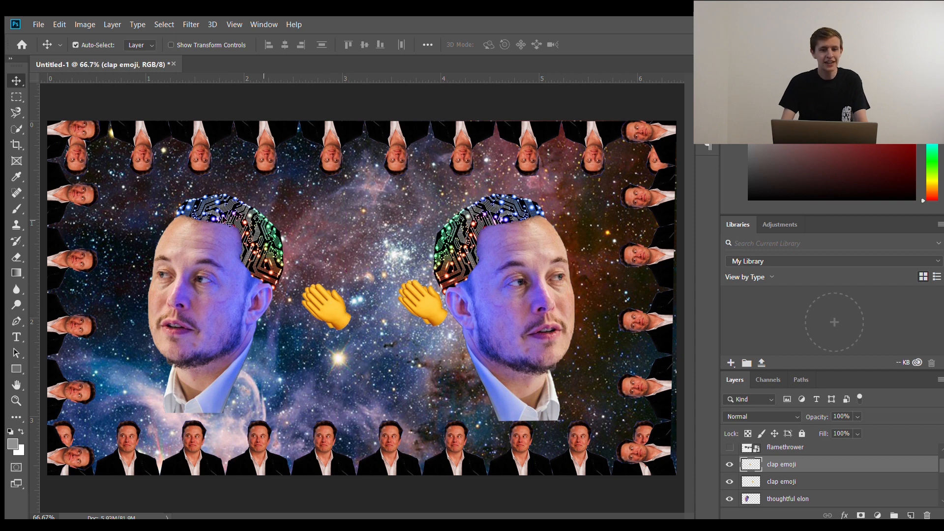
drag(315, 298, 305, 295)
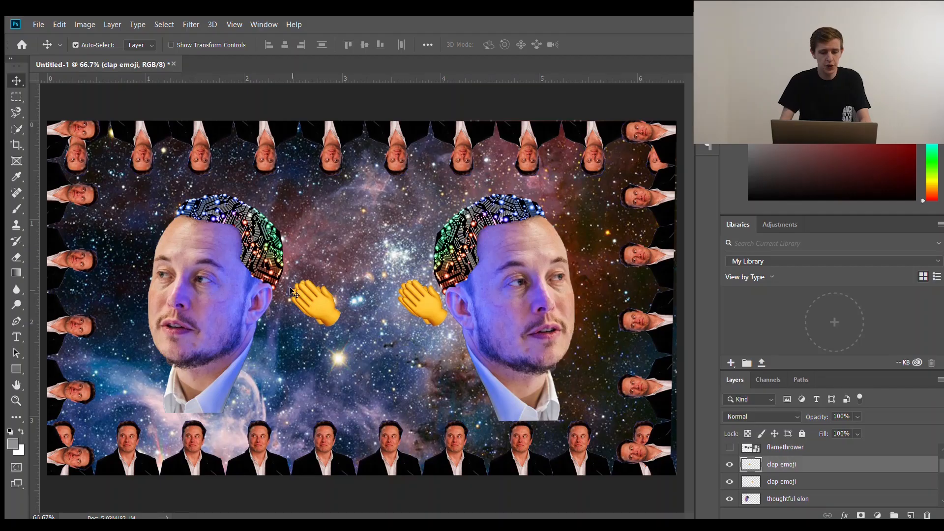
key(ctrl+t)
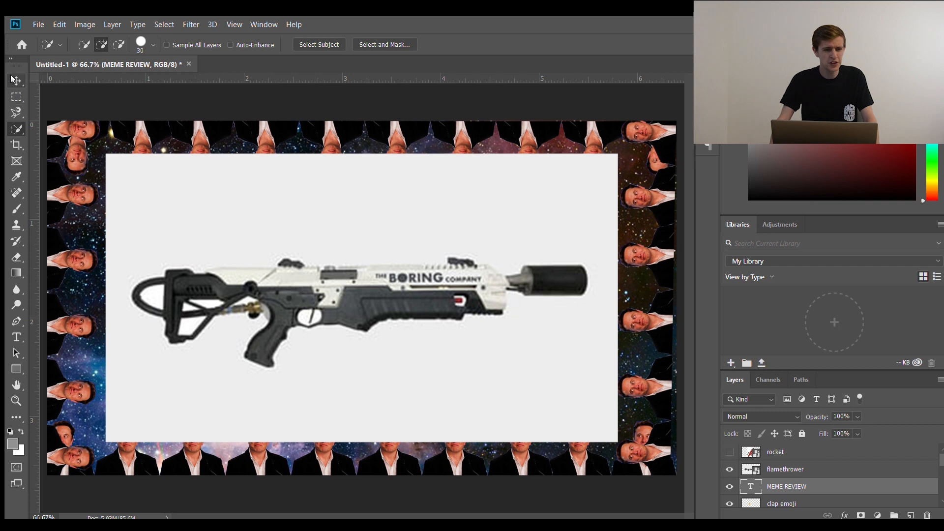
- Show the flamethrower, cut it out of its white background and clear the selection
click(19, 127)
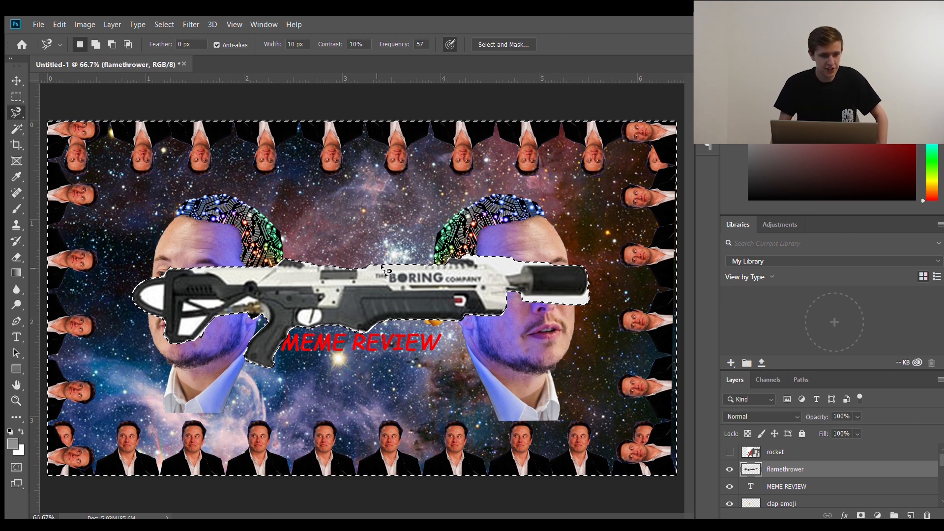
key(ctrl+d)
click(16, 96)
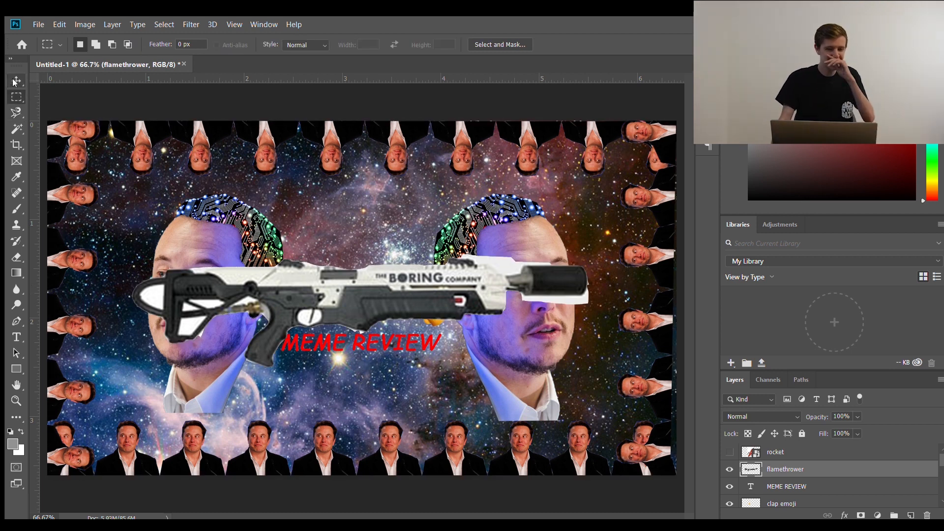
click(16, 81)
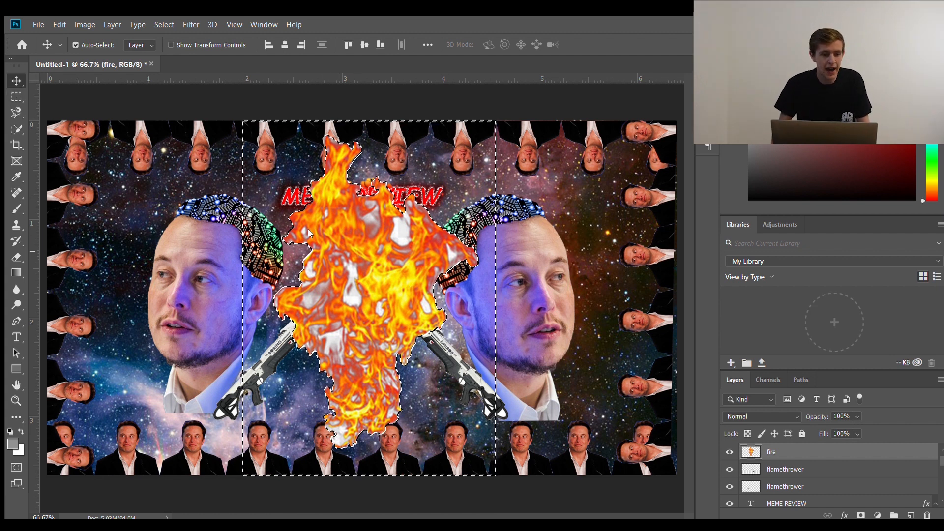
- Clear the selection around the fire cutout and move the rocket over the right-hand elon head
click(16, 97)
click(396, 277)
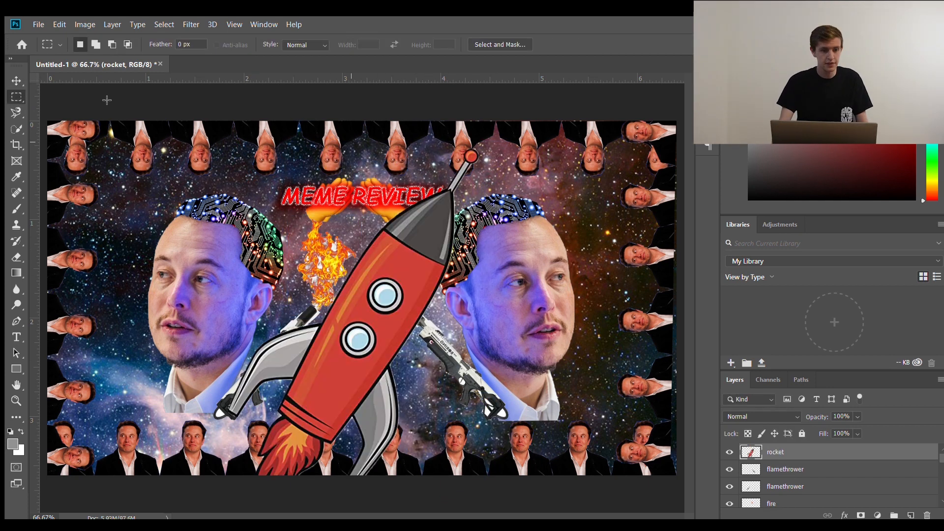
click(16, 80)
drag(420, 250, 499, 230)
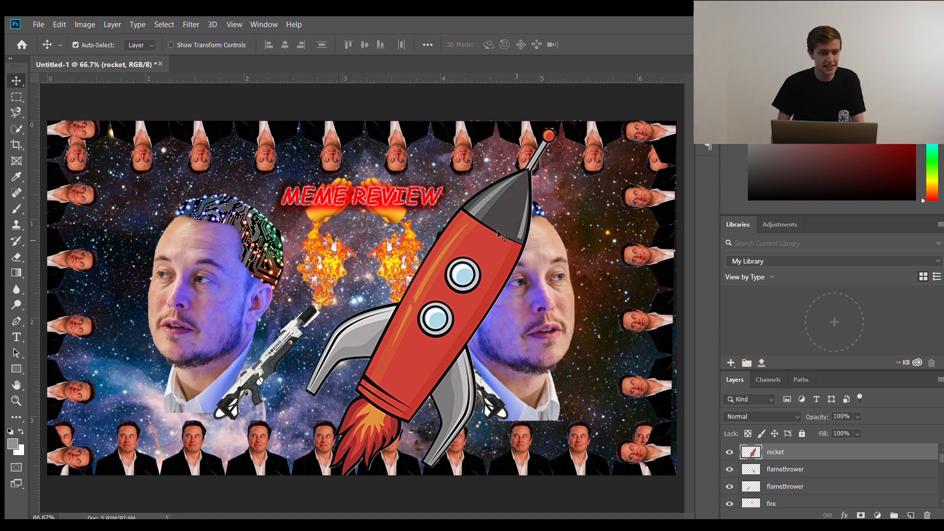
- Add the text X in red 15 pt Comic Sans MS and move it onto the rocket
click(16, 336)
click(357, 290)
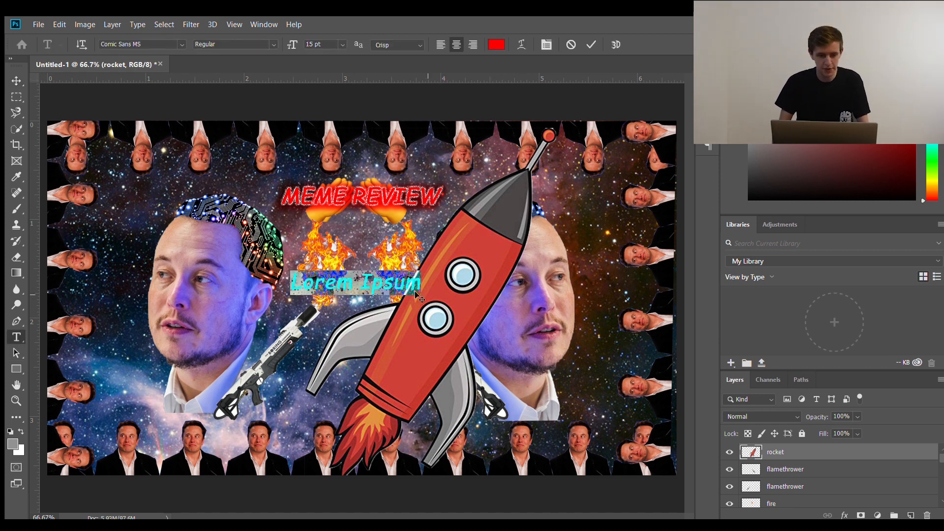
text(X)
drag(425, 248, 504, 214)
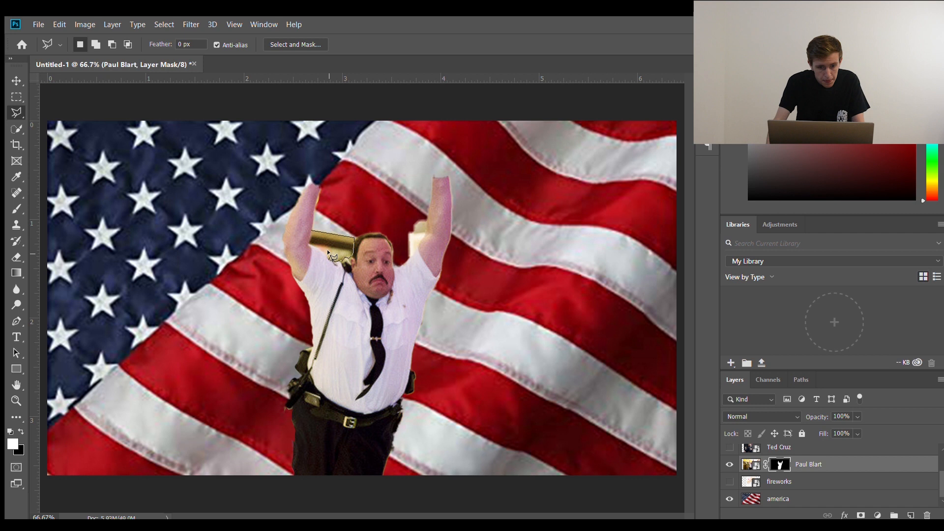
- Remove the leftover background patches beside Paul Blart's raised arms from the layer mask and clear the selection
key(Delete)
key(v)
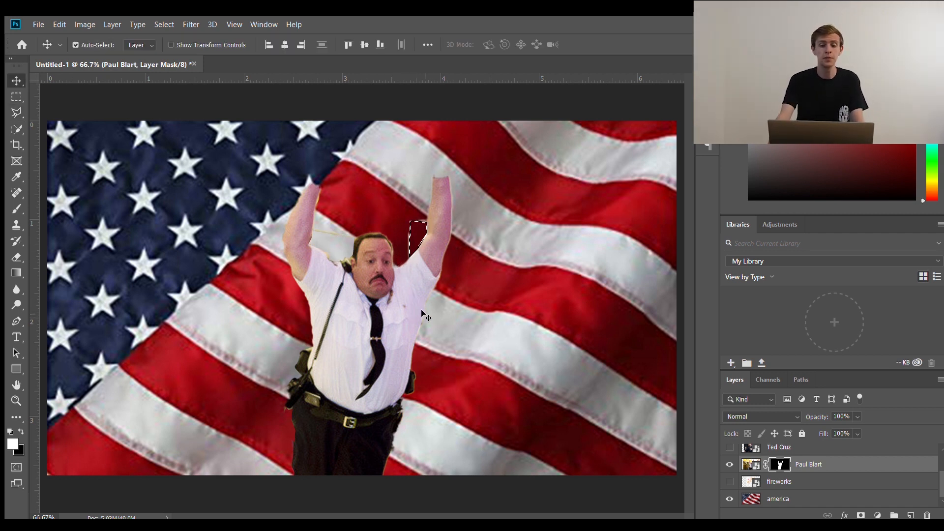
key(ctrl+d)
- Move the Paul Blart cutout to the left side of the flag canvas
key(m)
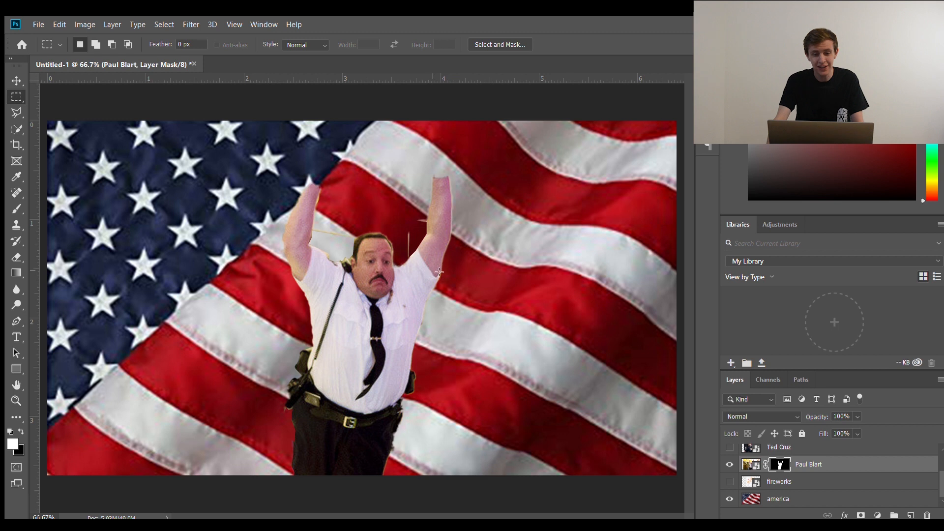
click(16, 79)
drag(376, 308, 212, 299)
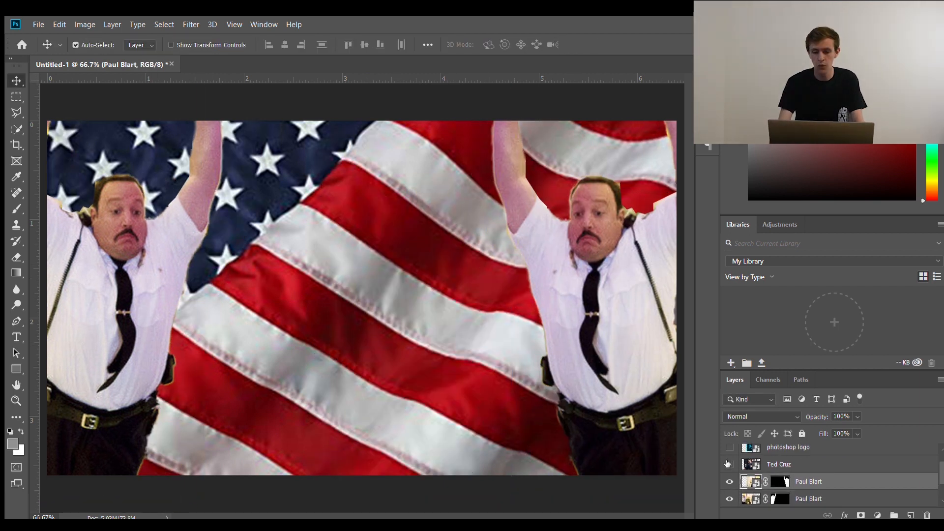
- Show Ted Cruz, cut him out, scale him to 58.80%, and add a horizontally mirrored copy beside him with the fists nearly touching
click(730, 464)
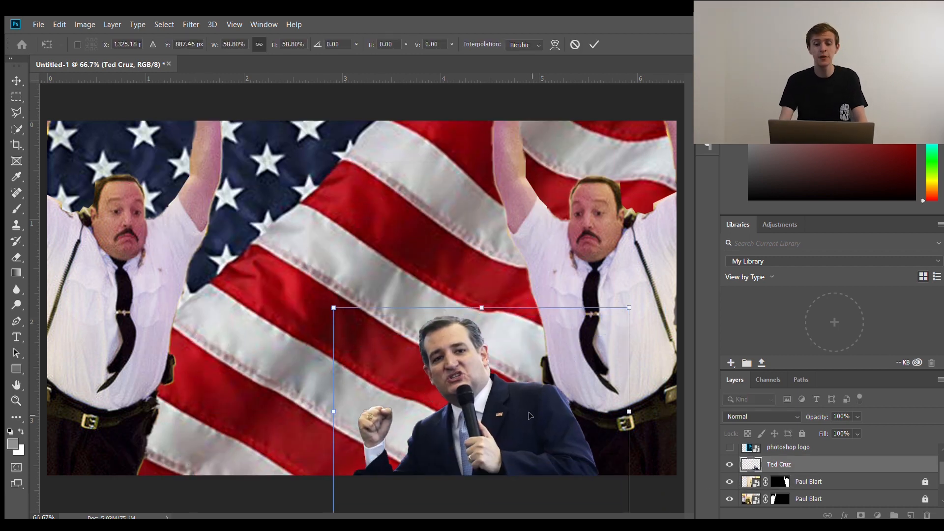
key(ctrl+j)
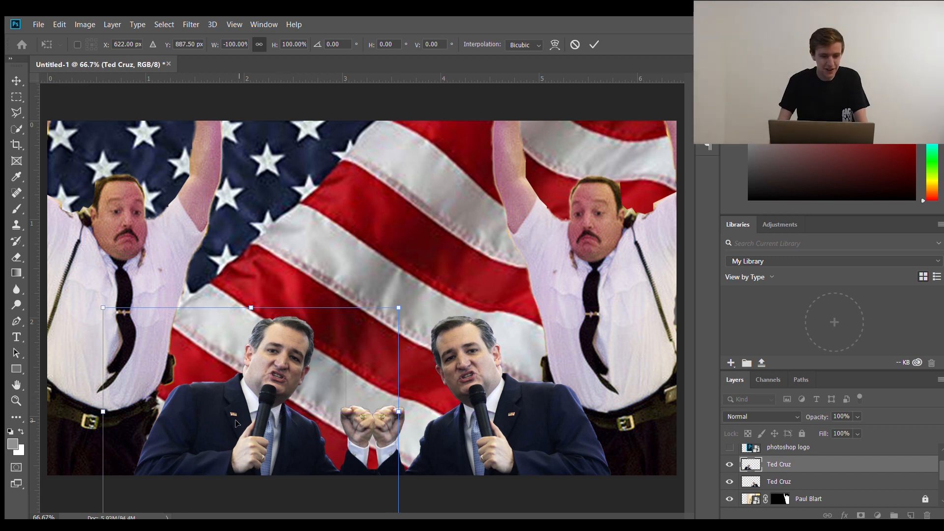
drag(230, 428, 219, 430)
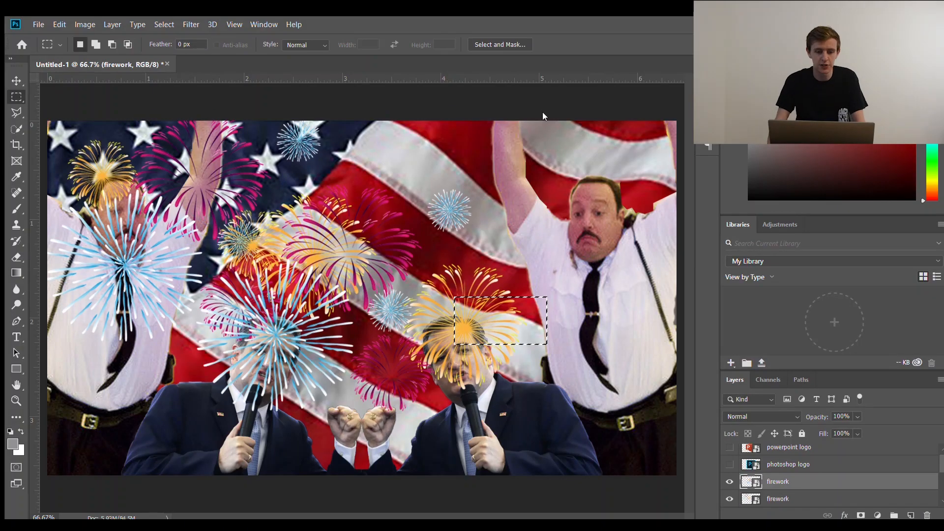
- Arrange the fireworks behind the figures and place the photoshop logo at 22.58% scale in the canvas's lower-right corner
drag(786, 447, 824, 490)
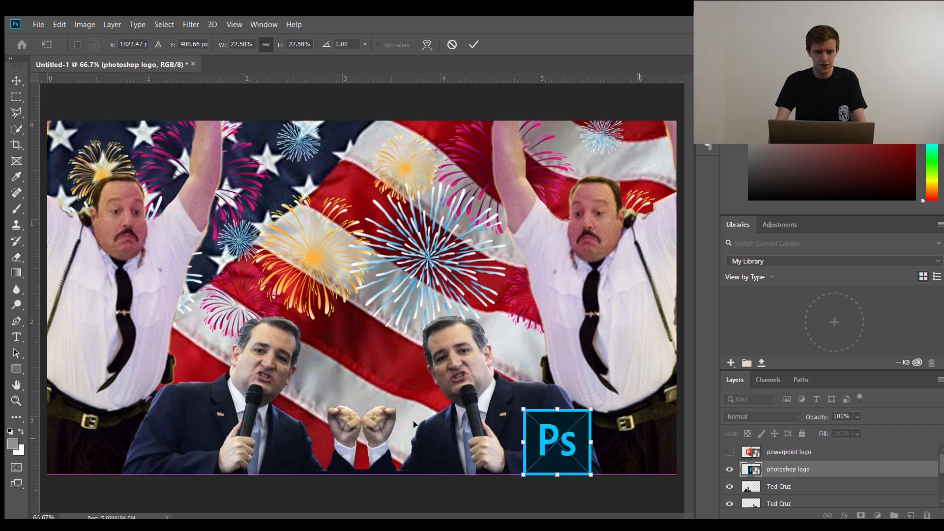
drag(549, 425, 637, 428)
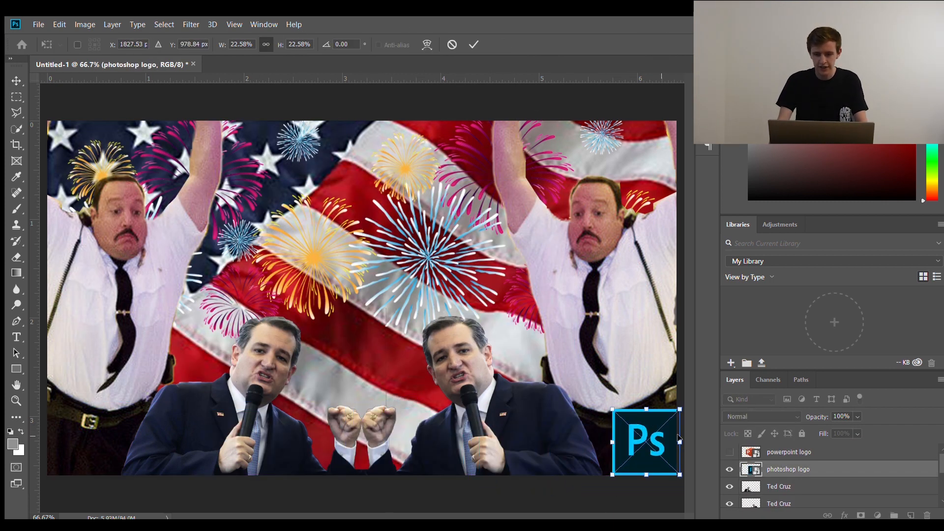
- Show the powerpoint logo and shrink it into the canvas's lower-left corner
click(735, 456)
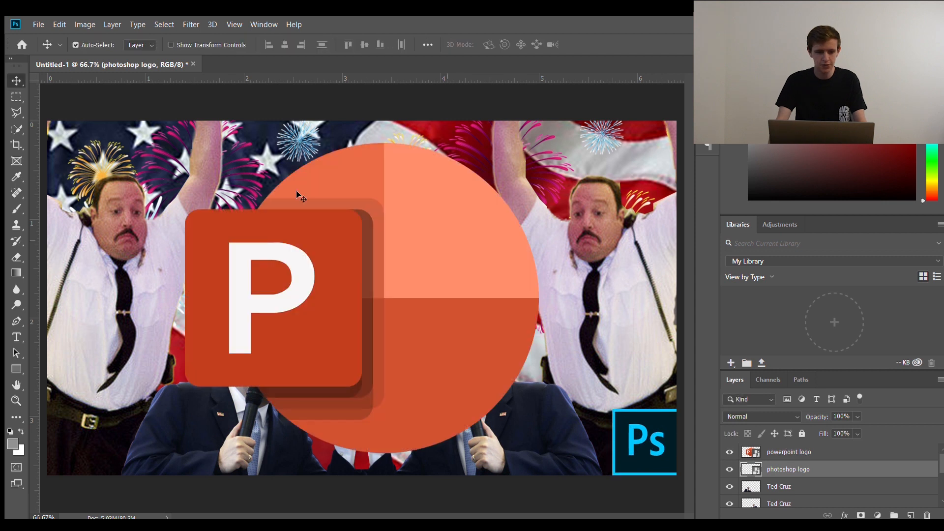
click(361, 236)
drag(362, 242, 277, 219)
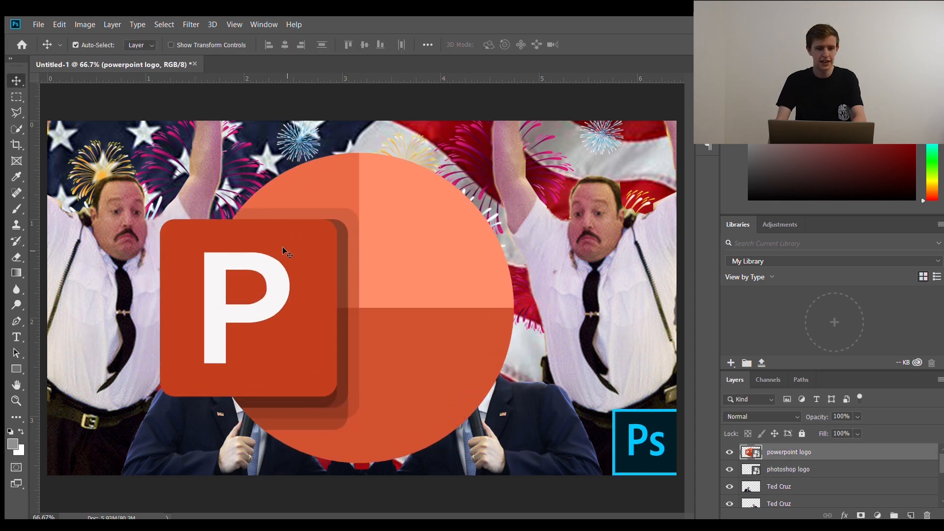
key(ctrl+t)
drag(191, 152, 352, 369)
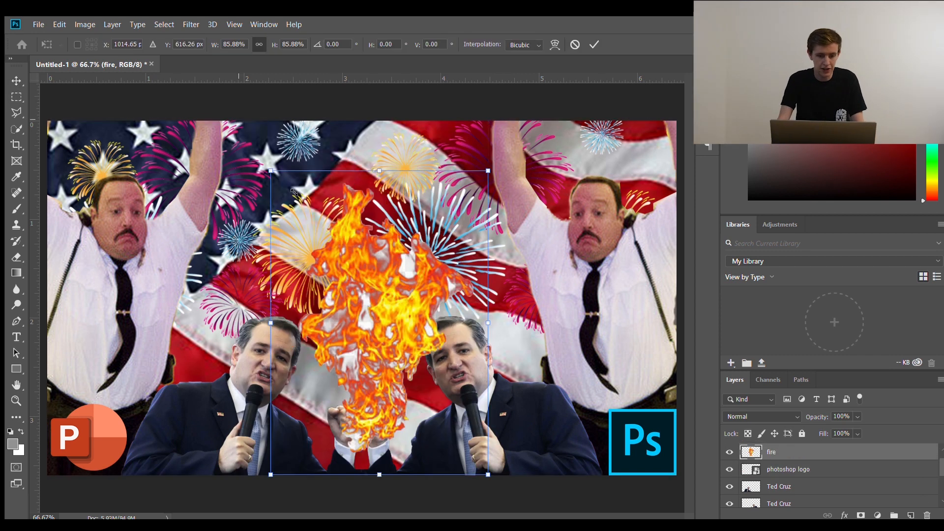
- Scale the fire to 85.88%, position it directly above the two Ted Cruz fists and commit the transform
drag(346, 293, 346, 240)
key(Return)
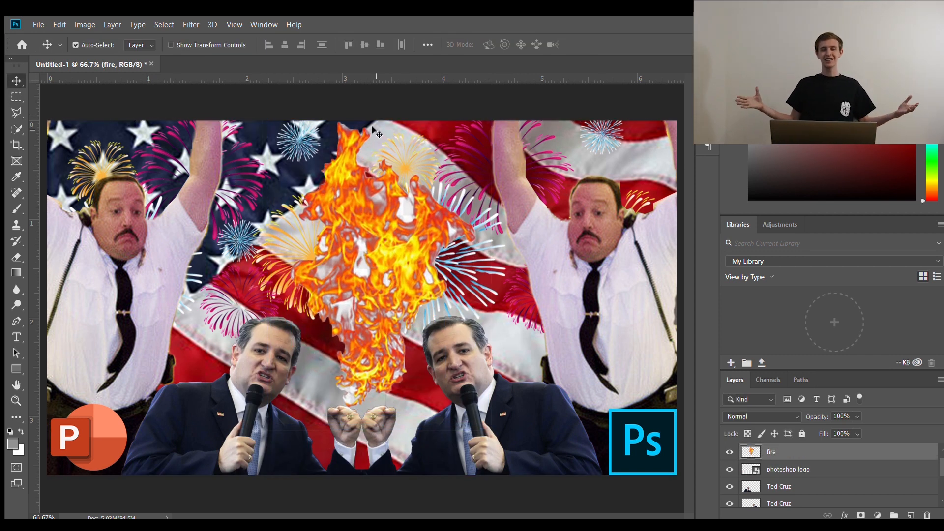